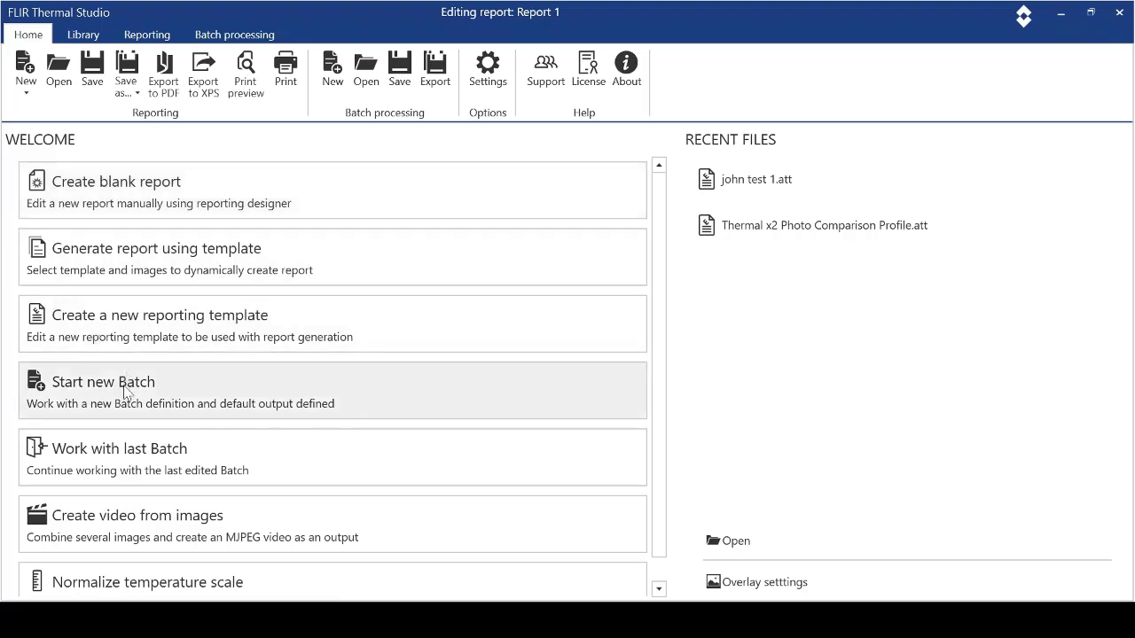
Start a new batch and delete its default Radiometric JPEG job.
{"action": "left_click", "coordinate": [126, 394]}
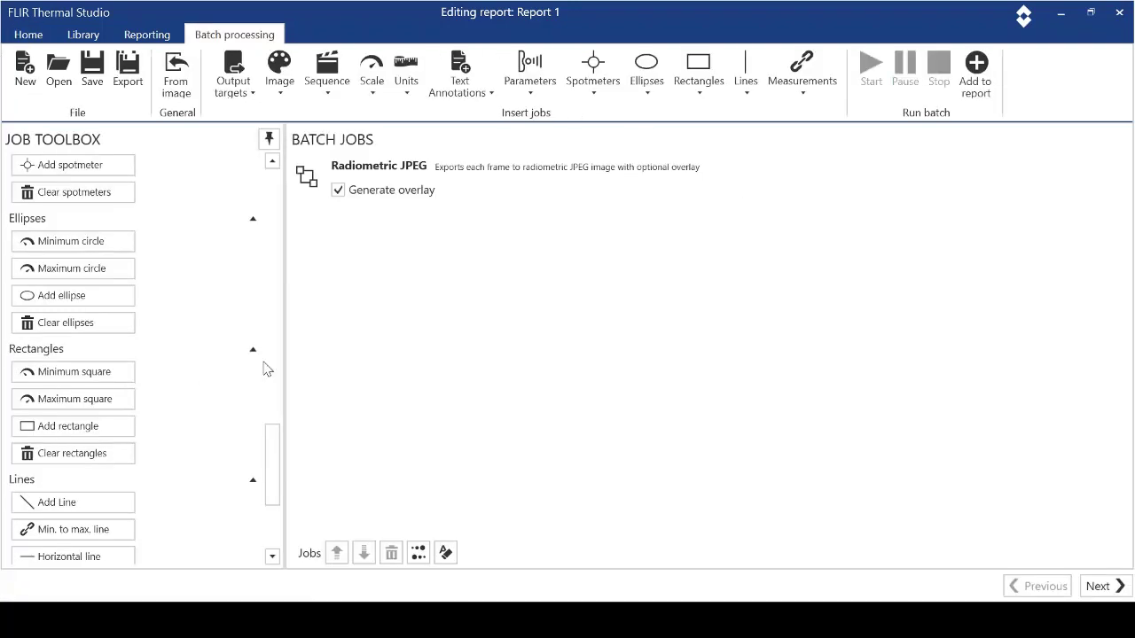
{"action": "left_click", "coordinate": [395, 177]}
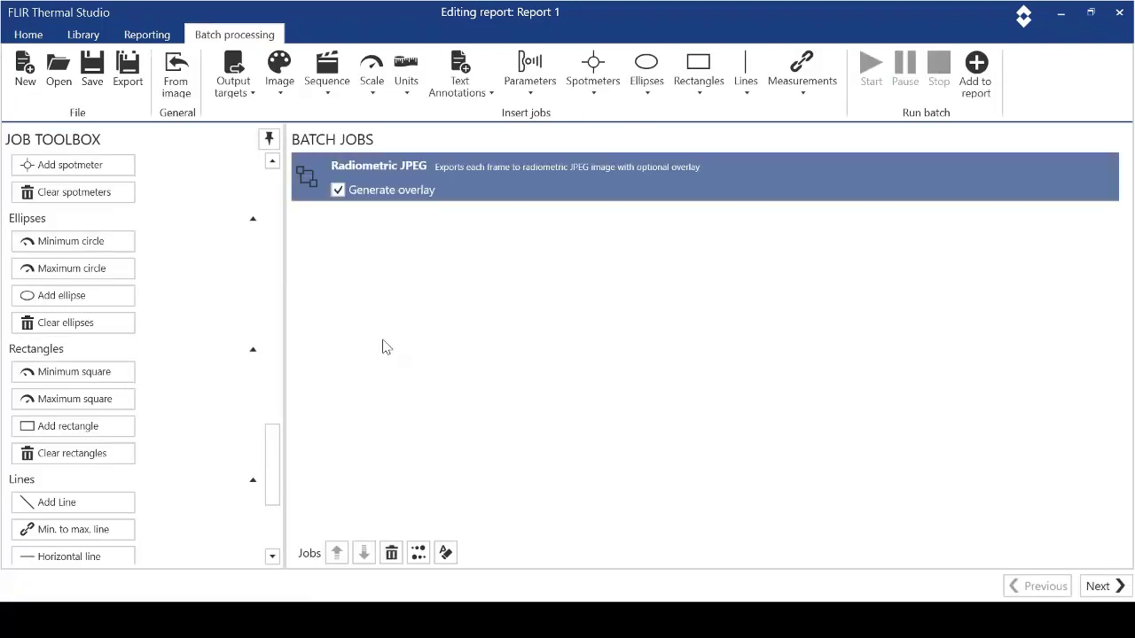
{"action": "left_click", "coordinate": [391, 552]}
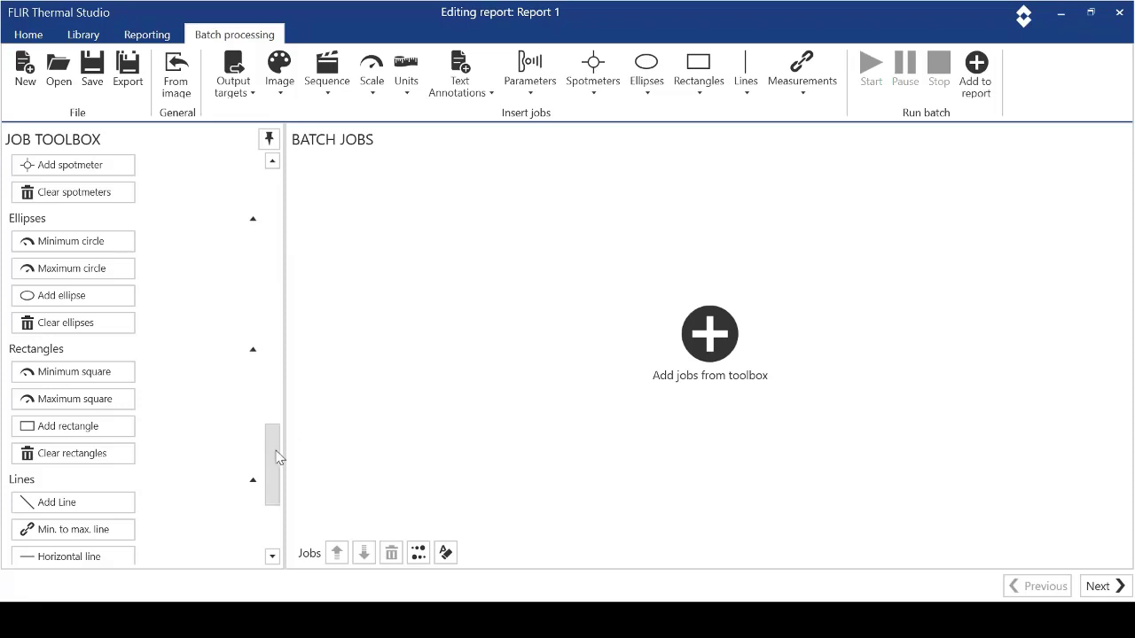
Add an image Palette job to the batch and set its palette to Rainbow.
{"action": "left_click_drag", "start_coordinate": [272, 444], "coordinate": [275, 184]}
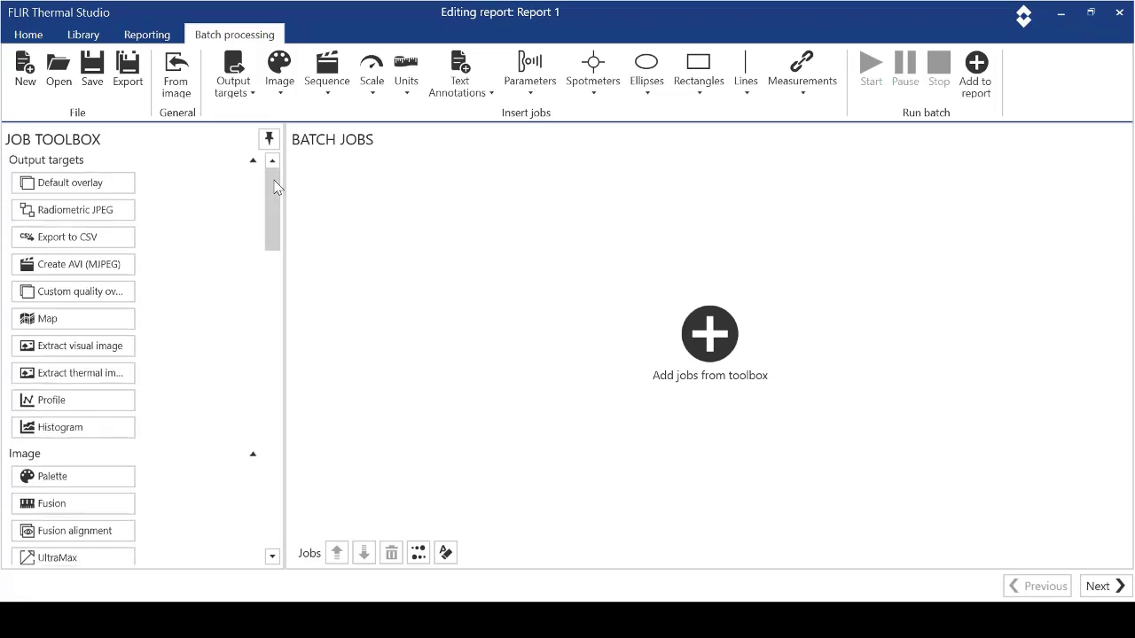
{"action": "left_click_drag", "start_coordinate": [273, 184], "coordinate": [274, 215]}
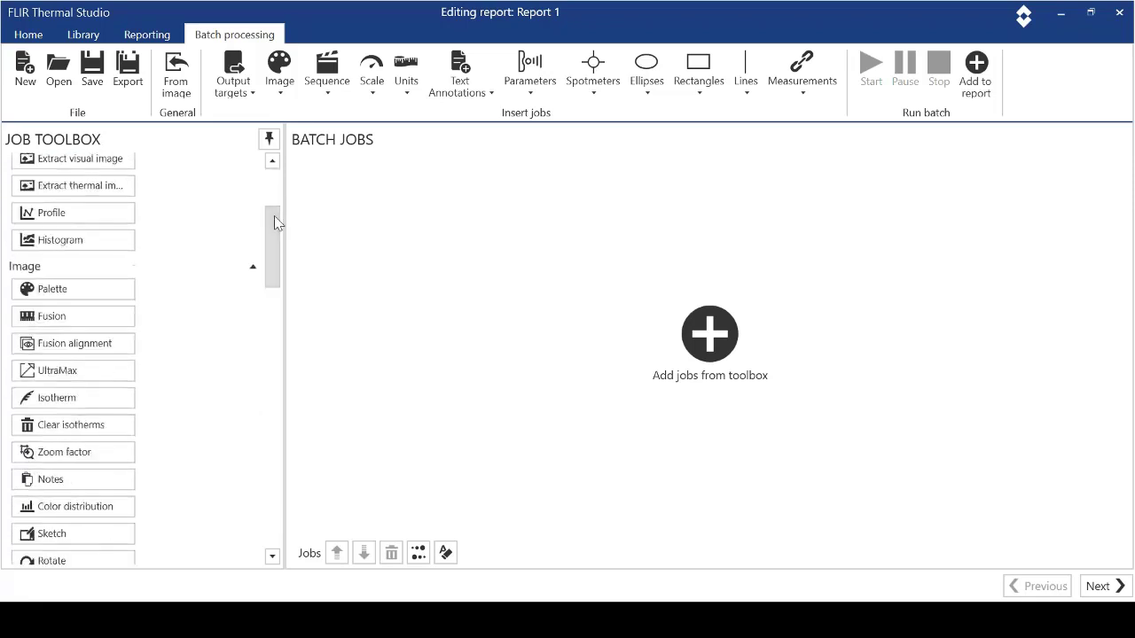
{"action": "left_click", "coordinate": [100, 291]}
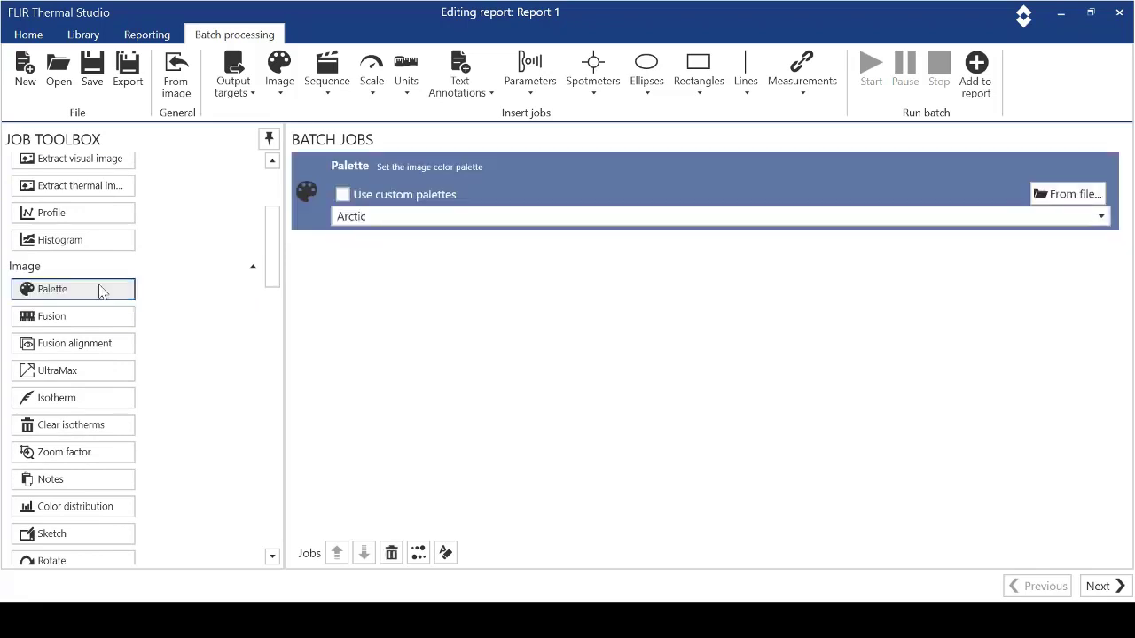
{"action": "left_click", "coordinate": [1102, 217]}
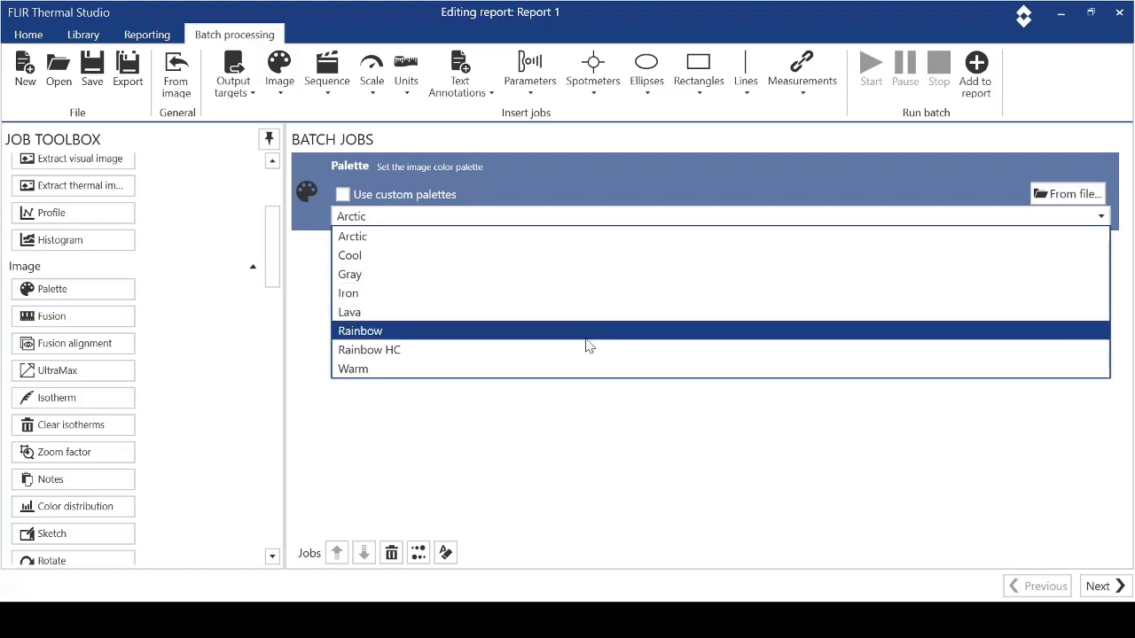
{"action": "left_click", "coordinate": [586, 331]}
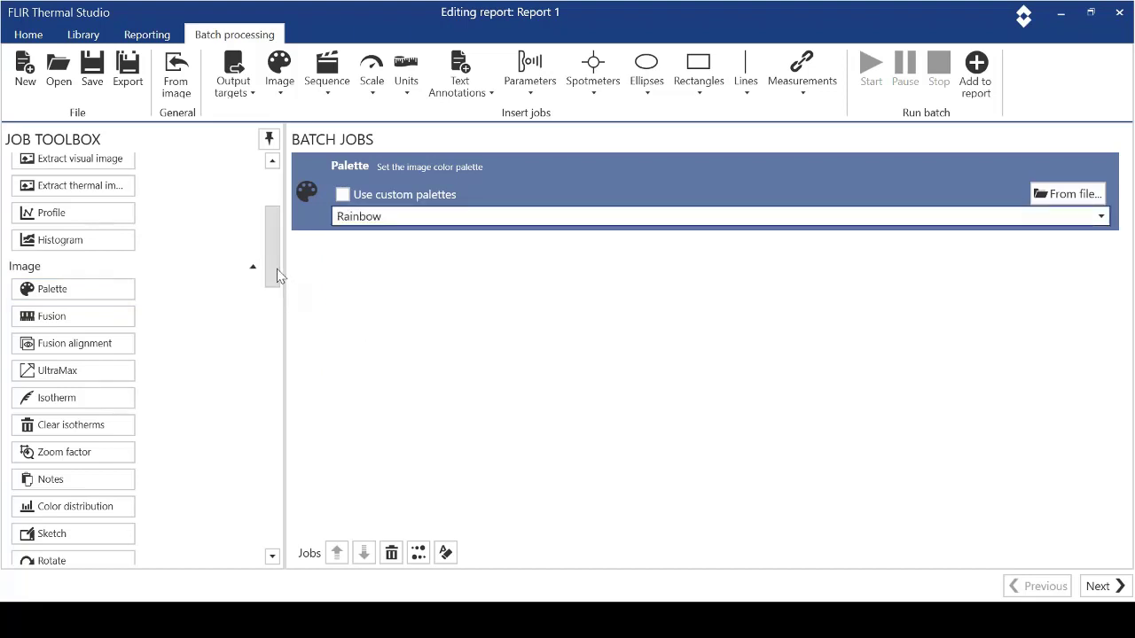
Add an Isotherm job of type Above with a limit of 50 and the gray isotherm color.
{"action": "scroll", "coordinate": [276, 280], "scroll_direction": "down", "scroll_amount": 4}
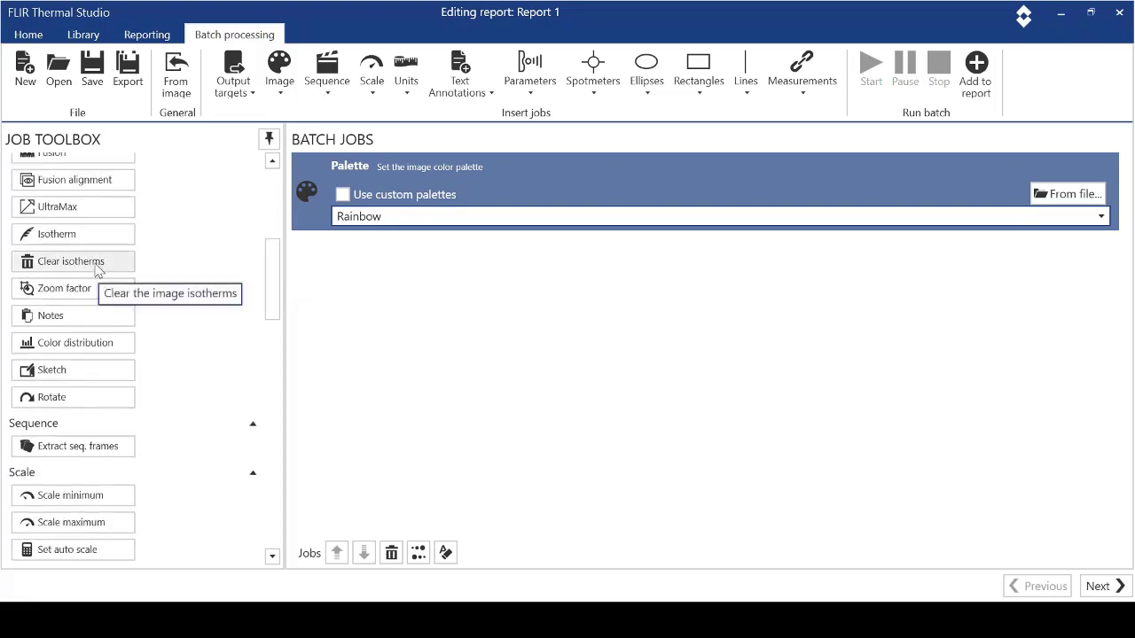
{"action": "left_click", "coordinate": [88, 235]}
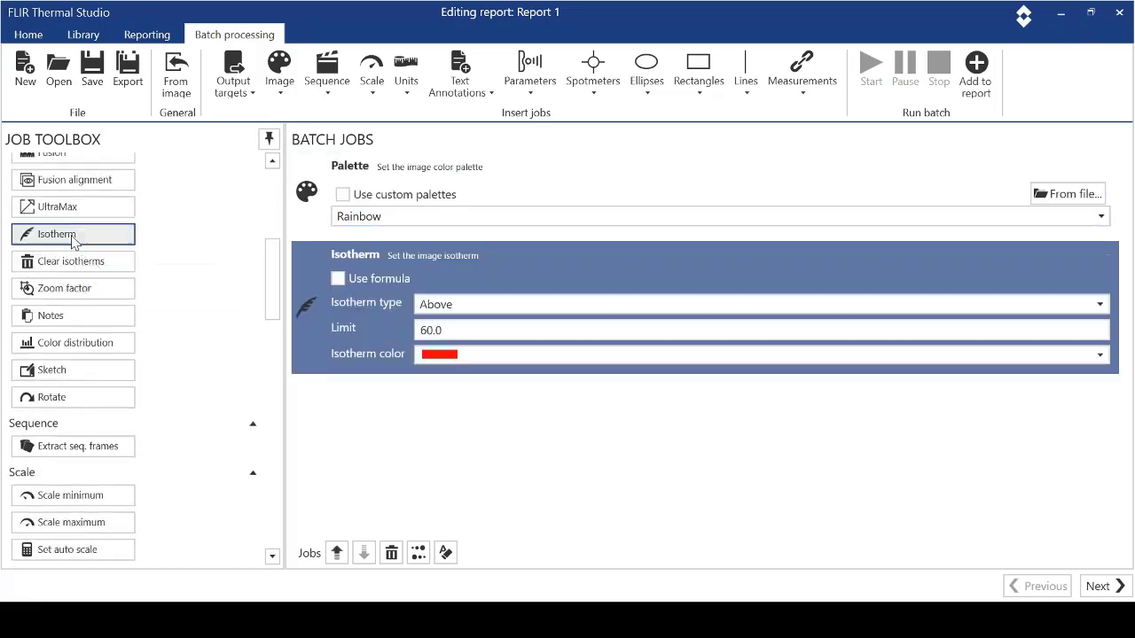
{"action": "left_click", "coordinate": [494, 329]}
{"action": "key", "text": "BackSpace"}
{"action": "key", "text": "BackSpace"}
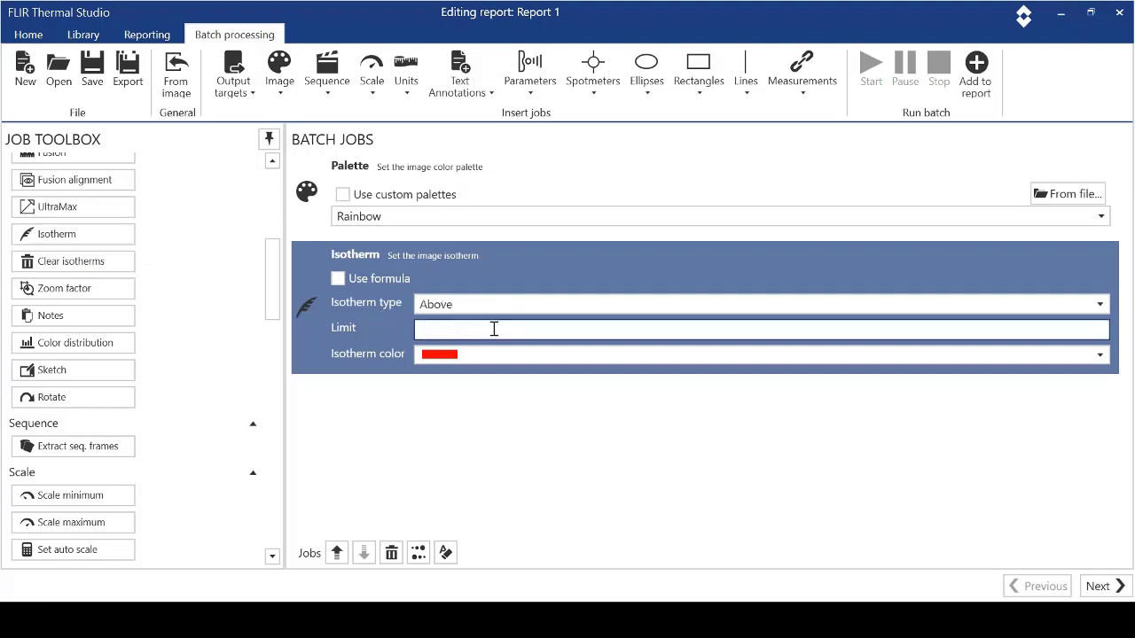
{"action": "type", "text": "50"}
{"action": "left_click", "coordinate": [1102, 356]}
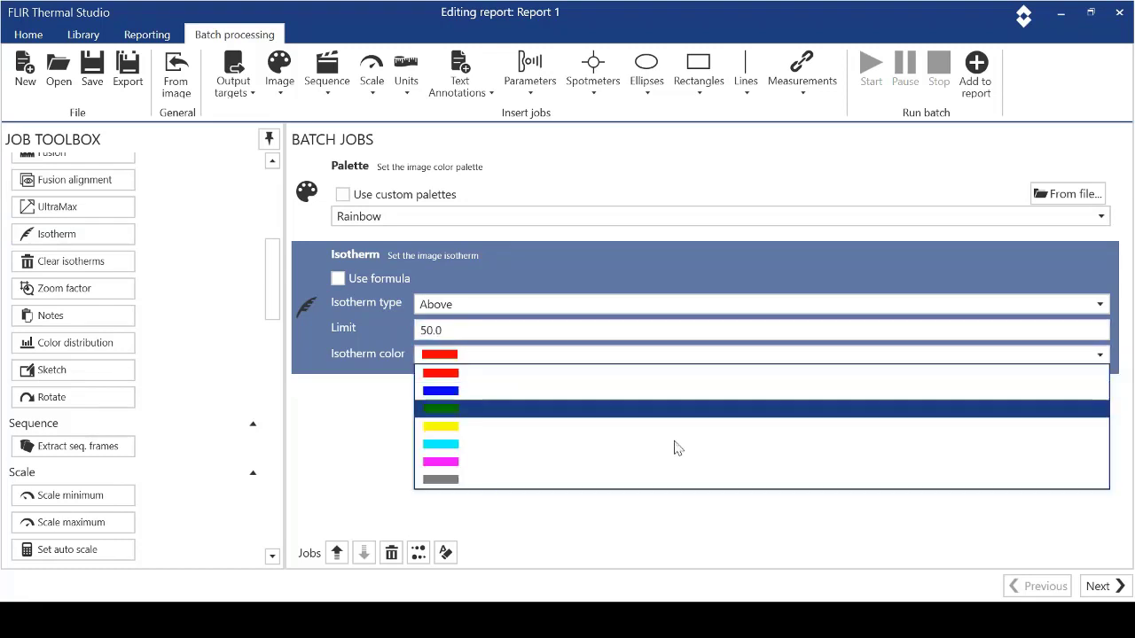
{"action": "left_click", "coordinate": [620, 480]}
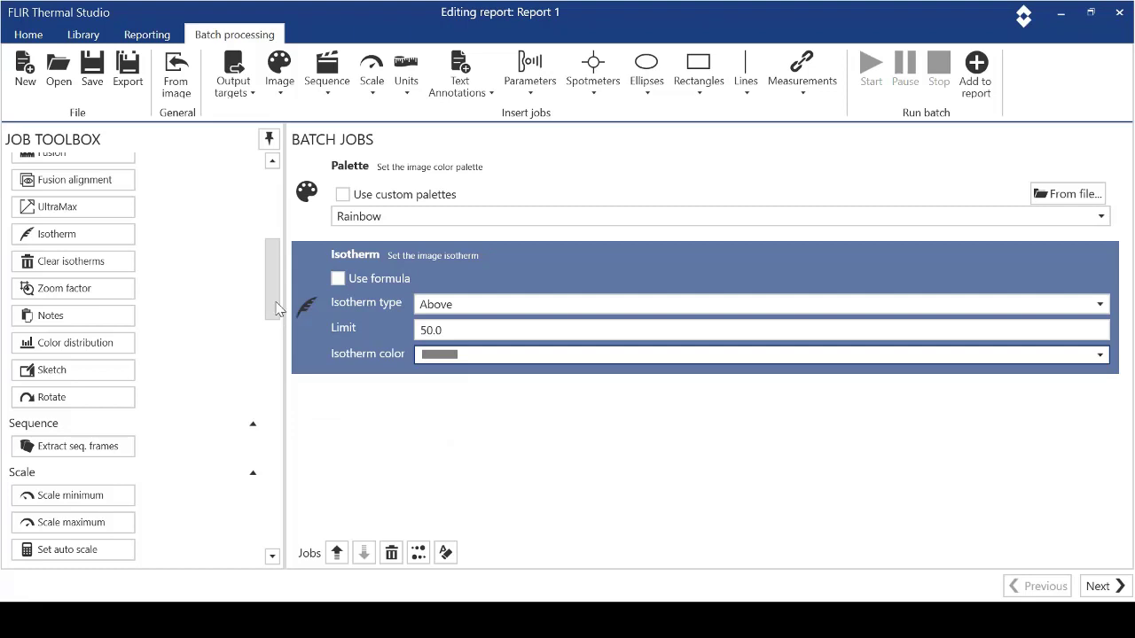
Add a Maximum spotmeter job to the batch to mark each image's hot spot.
{"action": "left_click_drag", "start_coordinate": [277, 306], "coordinate": [276, 361]}
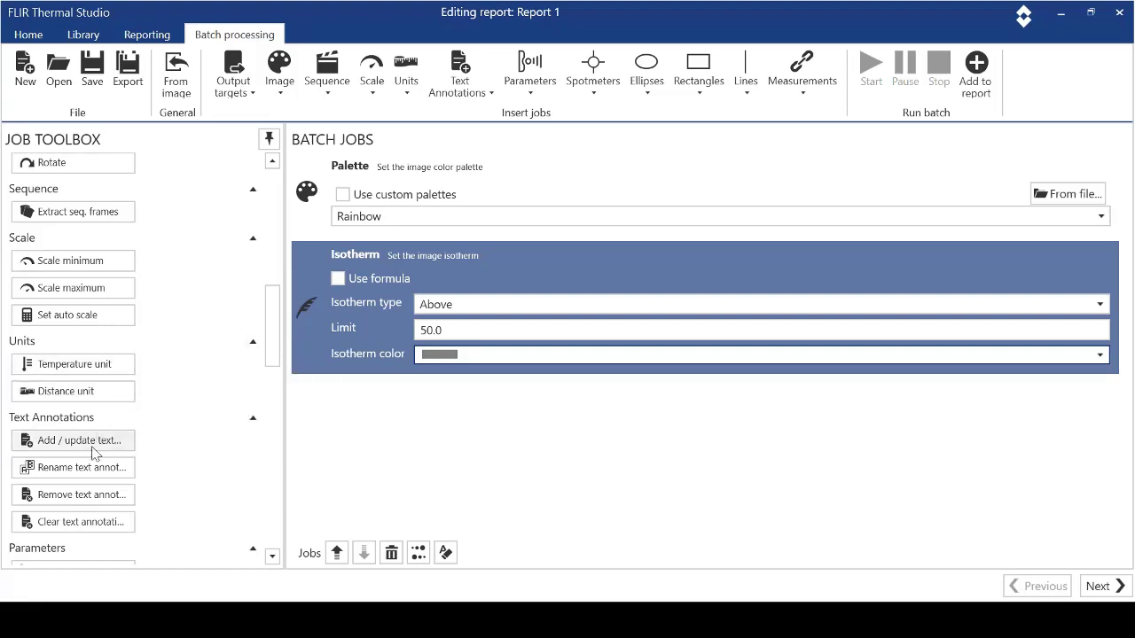
{"action": "left_click_drag", "start_coordinate": [272, 360], "coordinate": [271, 399]}
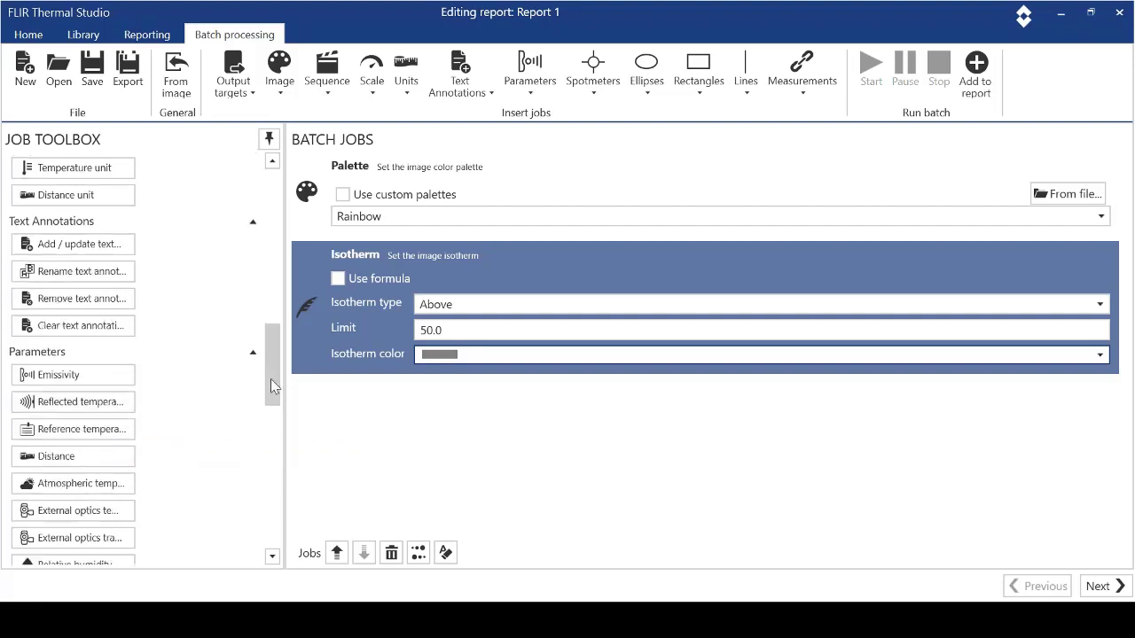
{"action": "left_click_drag", "start_coordinate": [271, 378], "coordinate": [278, 444]}
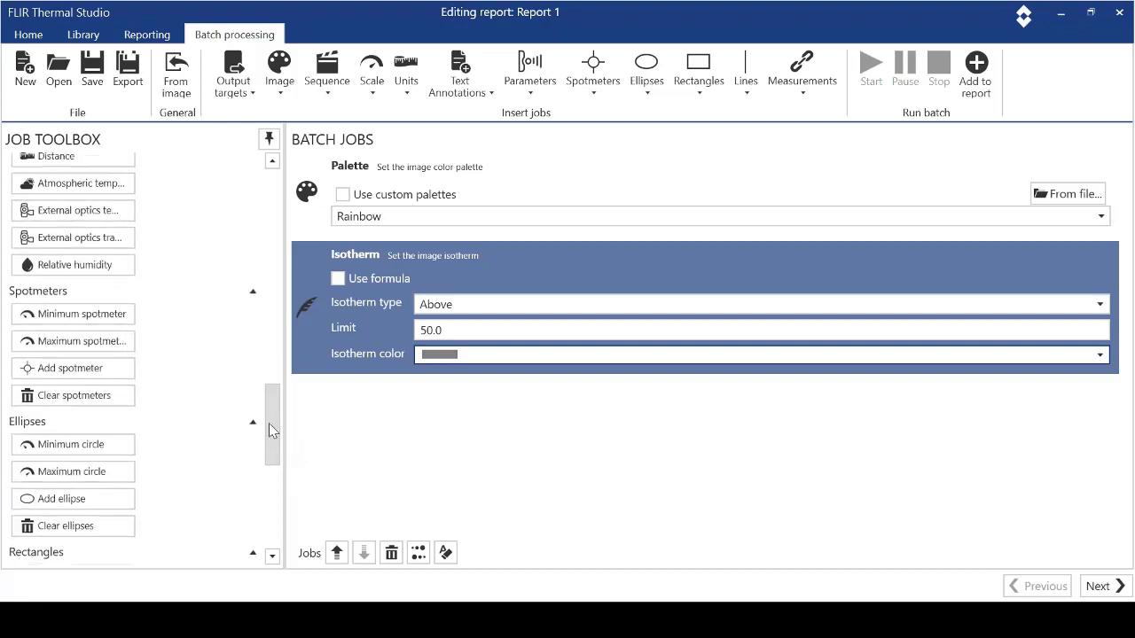
{"action": "mouse_move", "coordinate": [272, 434]}
{"action": "left_mouse_down"}
{"action": "mouse_move", "coordinate": [271, 408]}
{"action": "mouse_move", "coordinate": [271, 421]}
{"action": "left_mouse_up"}
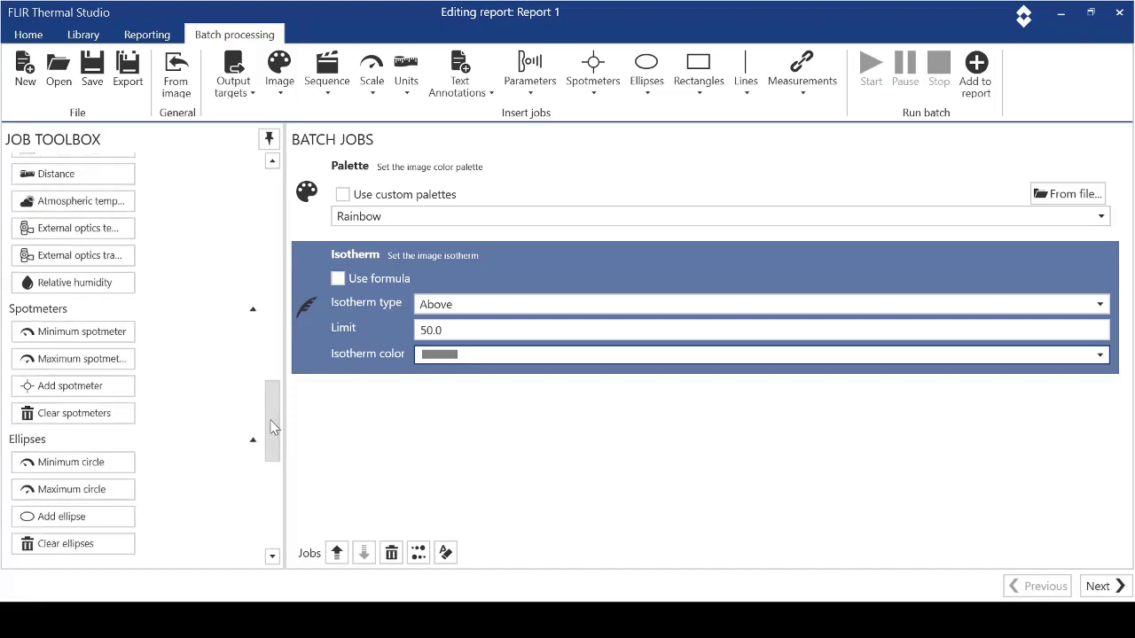
{"action": "left_click", "coordinate": [105, 365]}
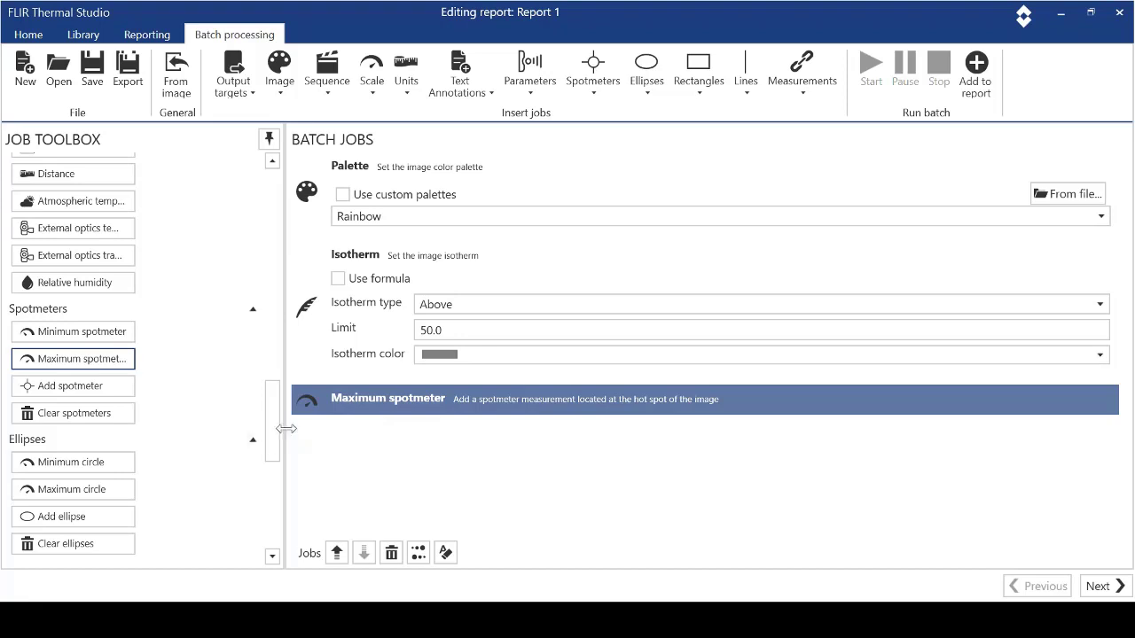
Proceed to the file selection and add all images in the Ricoh folder, FLIR0042.jpg through FLIR0207.jpg, to the batch.
{"action": "left_click_drag", "start_coordinate": [272, 427], "coordinate": [272, 467]}
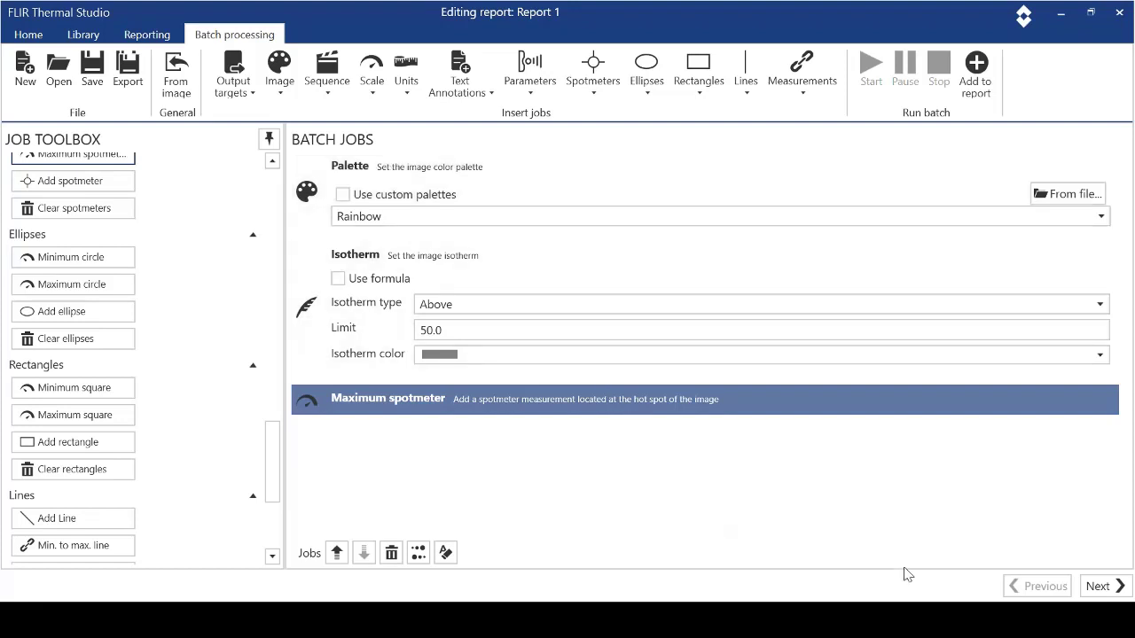
{"action": "left_click", "coordinate": [1101, 590]}
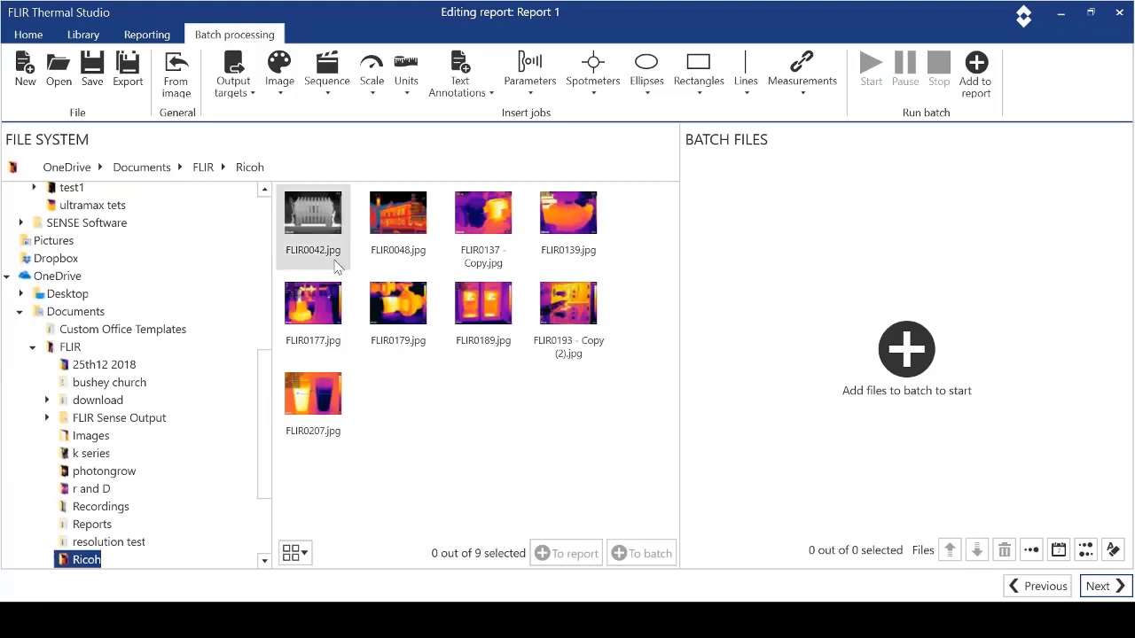
{"action": "mouse_move", "coordinate": [318, 242]}
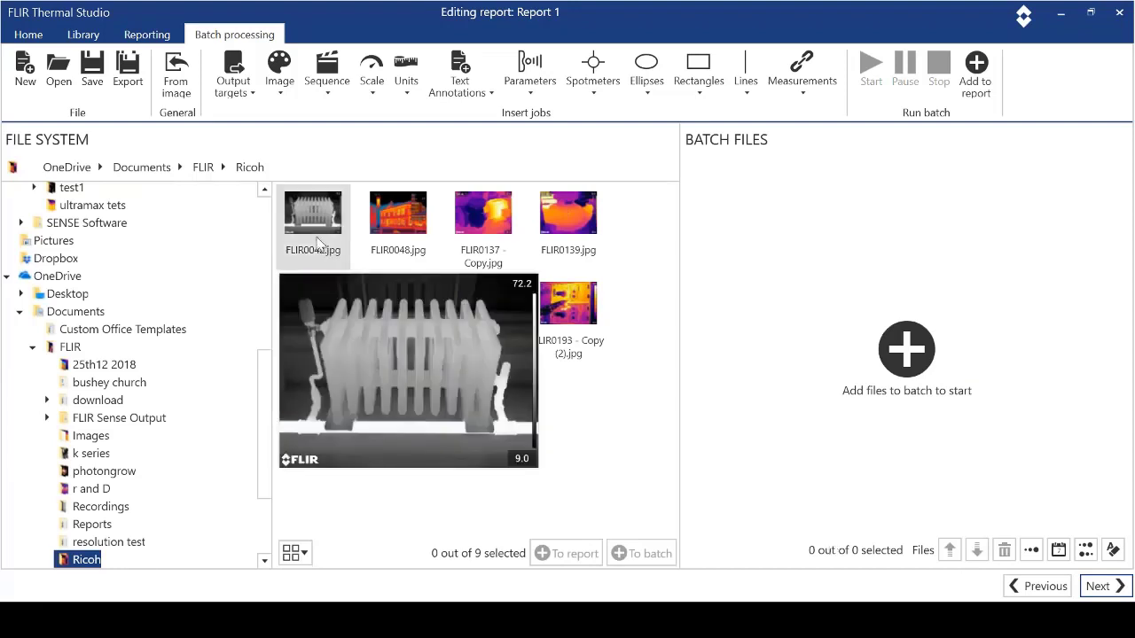
{"action": "left_click", "coordinate": [317, 241]}
{"action": "left_click", "coordinate": [331, 405], "text": "shift"}
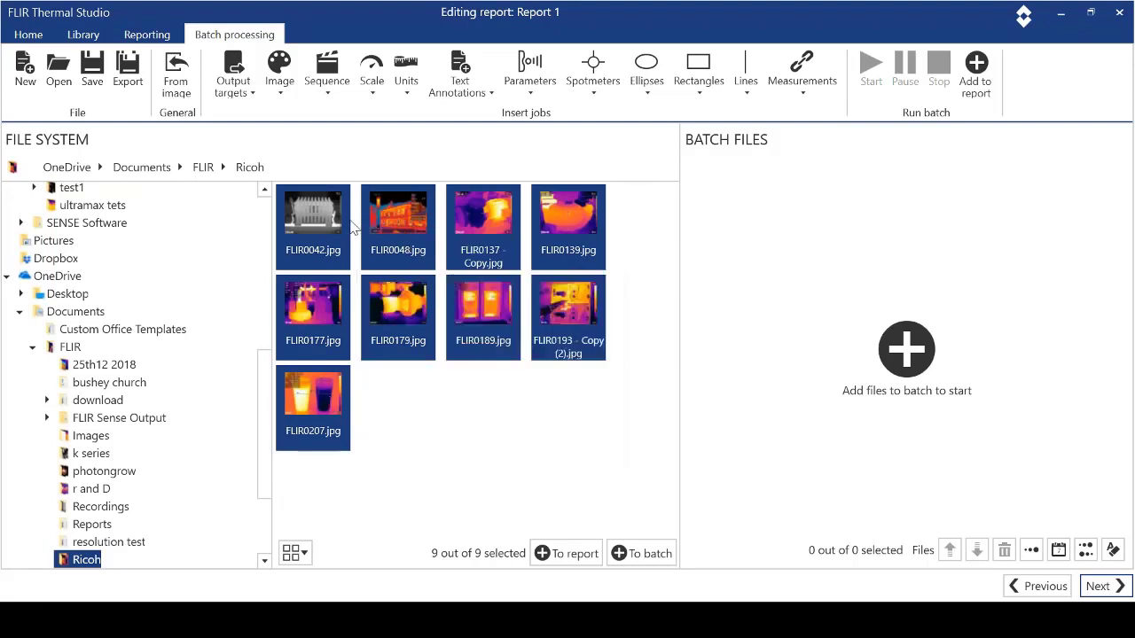
{"action": "mouse_move", "coordinate": [348, 239]}
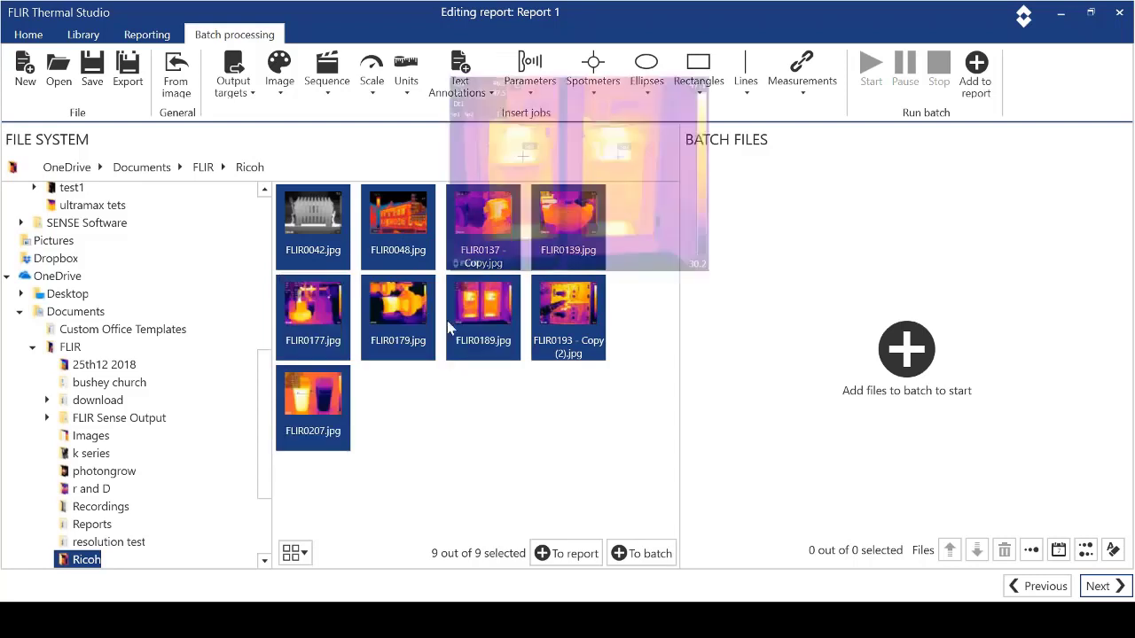
{"action": "left_click", "coordinate": [660, 553]}
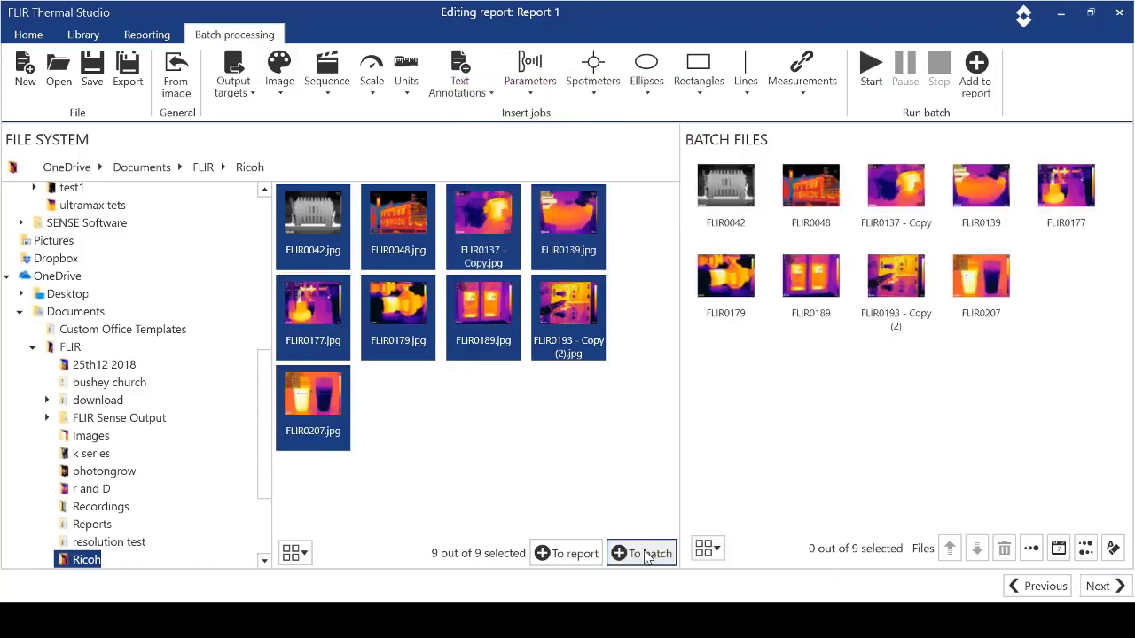
Select all the batch files, FLIR0042 through FLIR0207, and start the batch execution.
{"action": "left_click", "coordinate": [731, 210]}
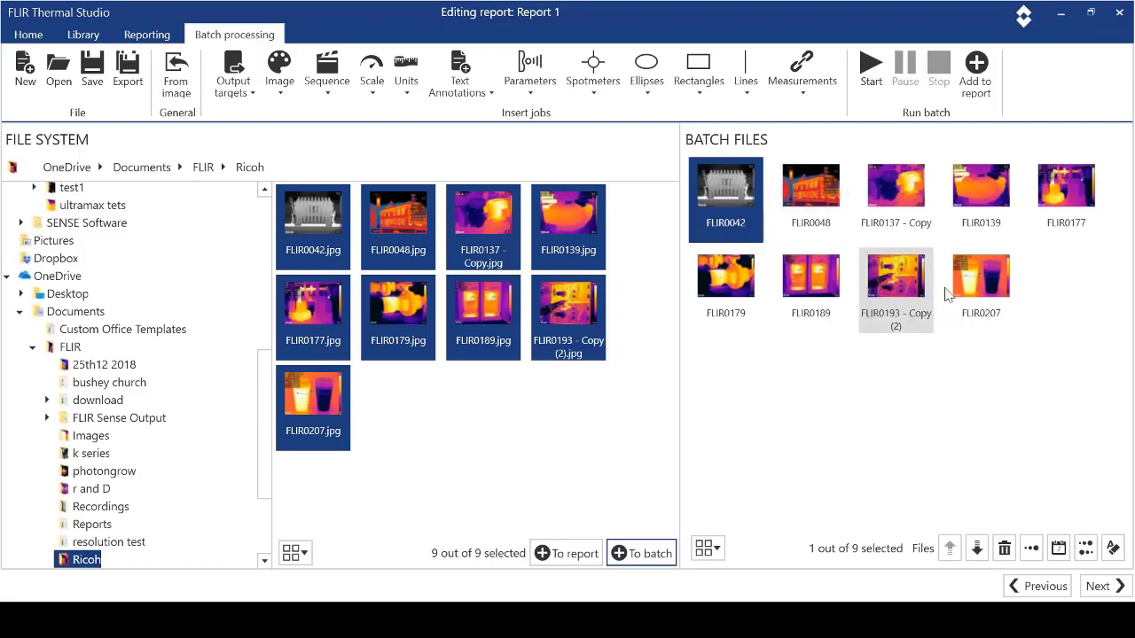
{"action": "left_click", "coordinate": [977, 292], "text": "shift"}
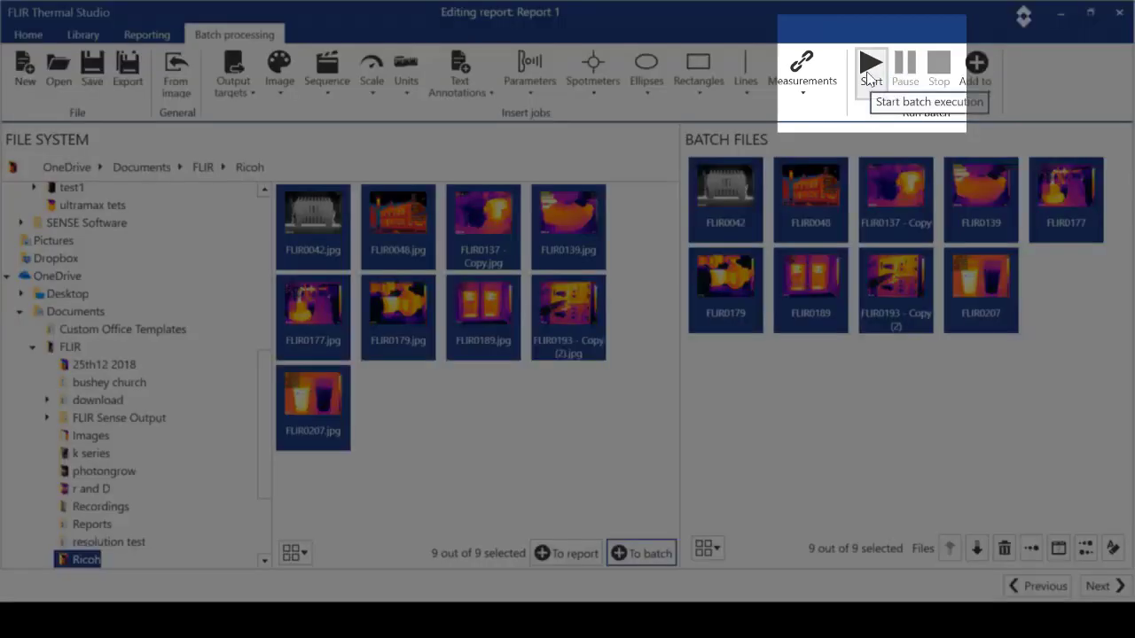
{"action": "left_click", "coordinate": [868, 78]}
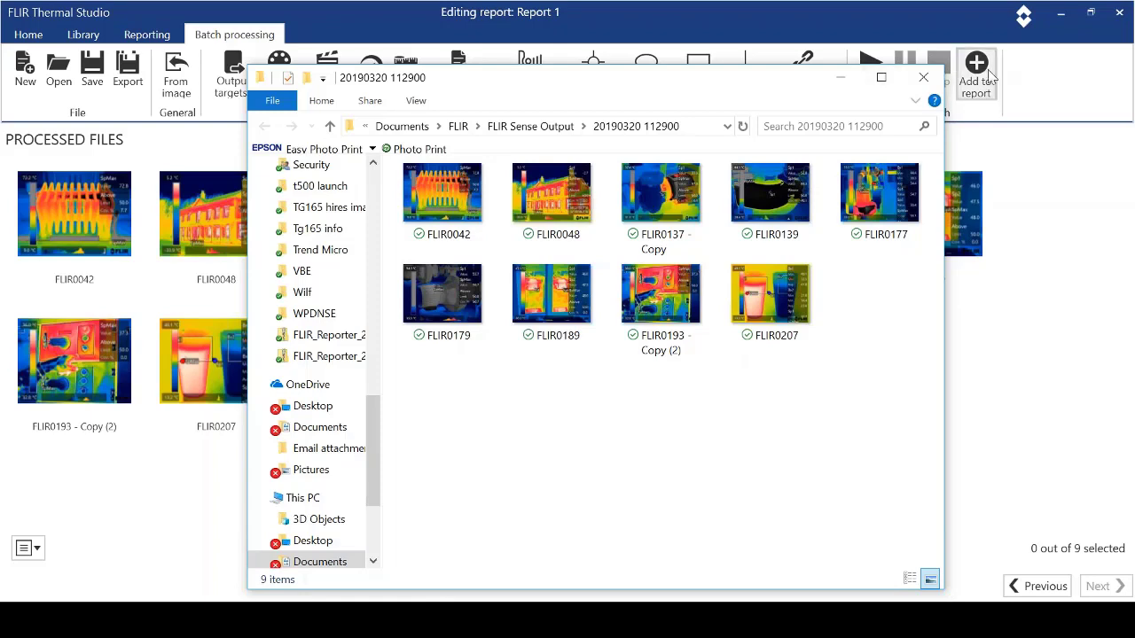
Close the output folder window, then inspect the processed FLIR0042 image in the image editor and close it.
{"action": "left_click", "coordinate": [923, 78]}
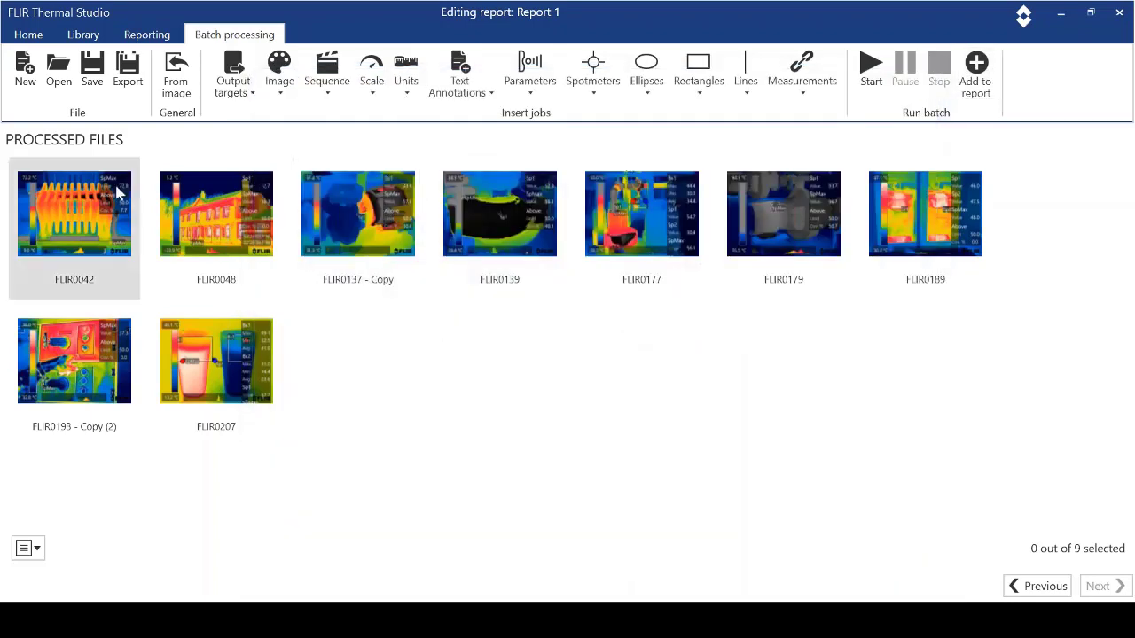
{"action": "double_click", "coordinate": [78, 212]}
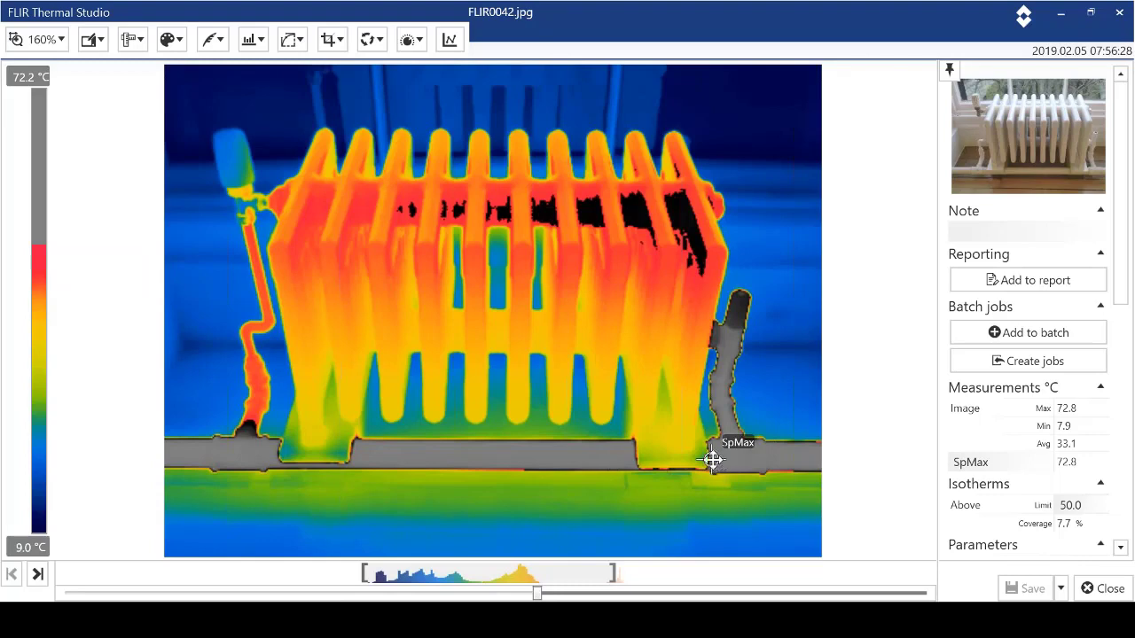
{"action": "left_click", "coordinate": [1109, 587]}
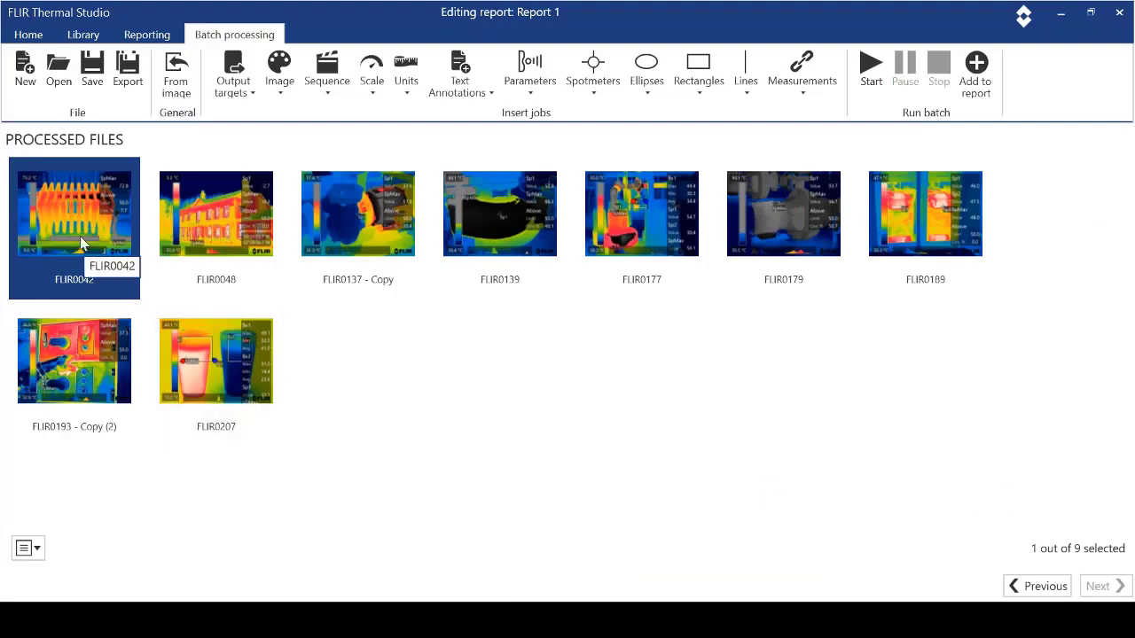
Add all the processed images to the report and review the radiator image's report page.
{"action": "left_click", "coordinate": [217, 353], "text": "shift"}
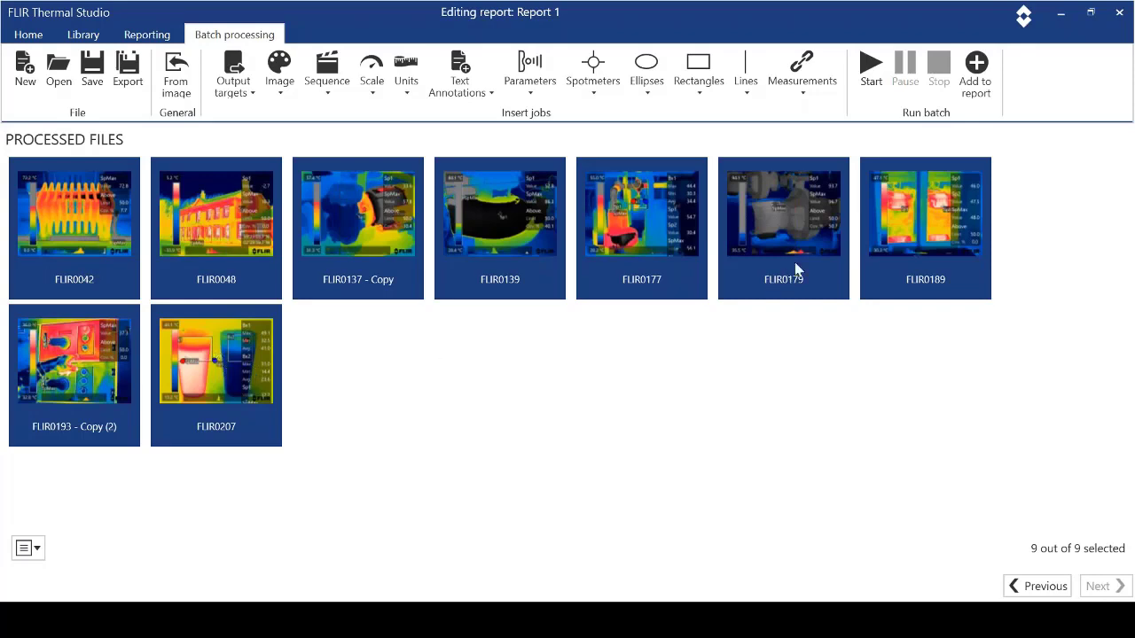
{"action": "left_click", "coordinate": [976, 64]}
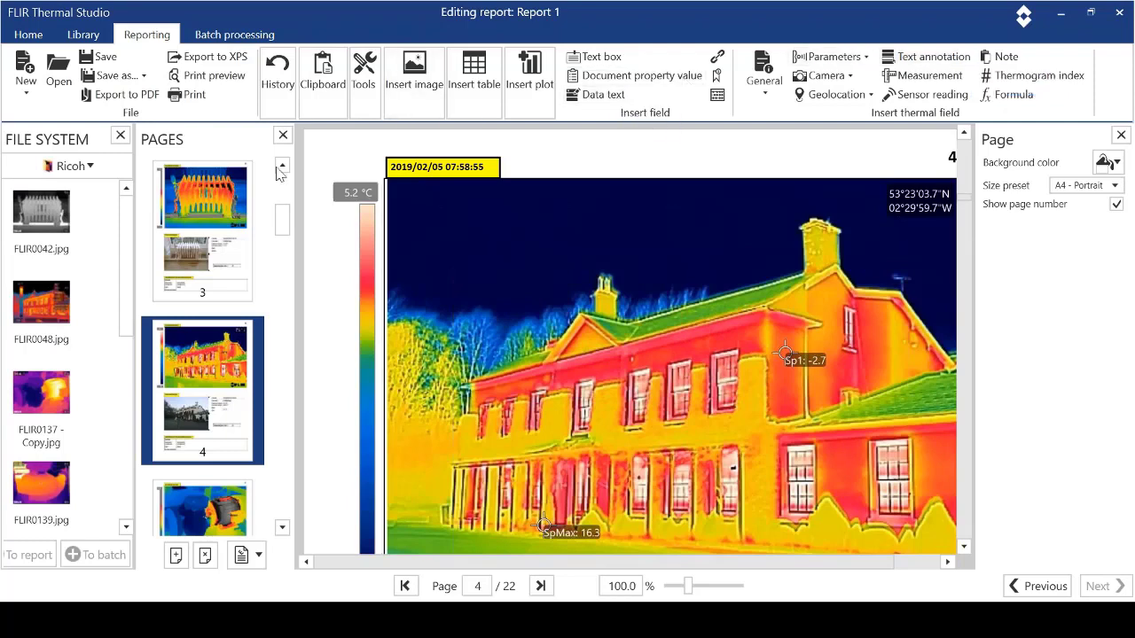
{"action": "left_click", "coordinate": [228, 197]}
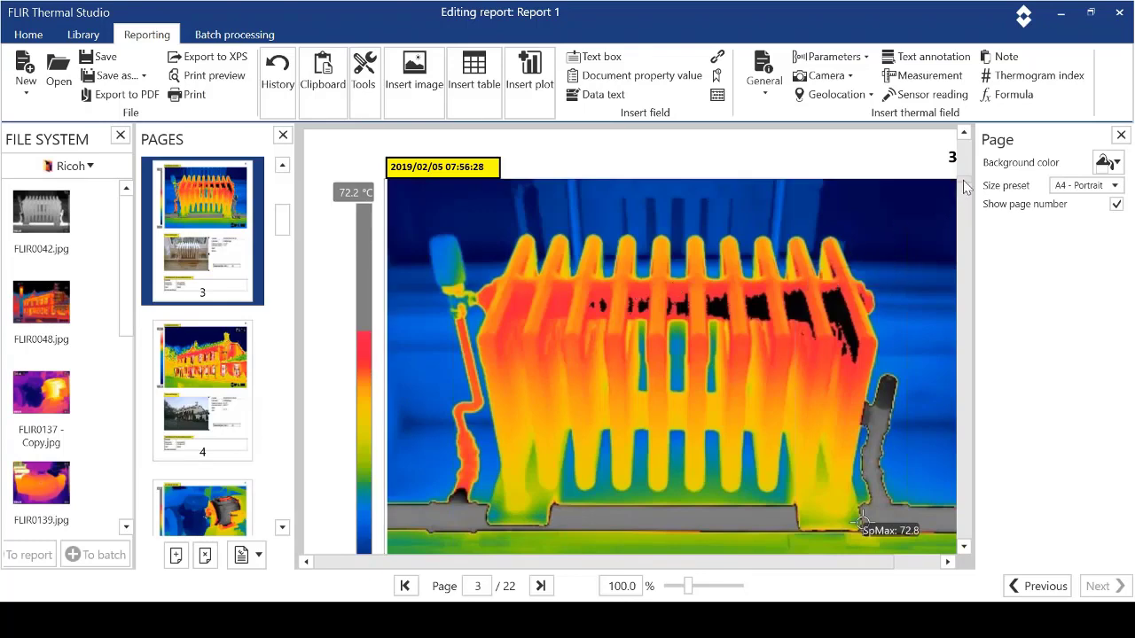
{"action": "scroll", "coordinate": [965, 191], "scroll_direction": "down", "scroll_amount": 3}
{"action": "scroll", "coordinate": [964, 191], "scroll_direction": "down", "scroll_amount": 6}
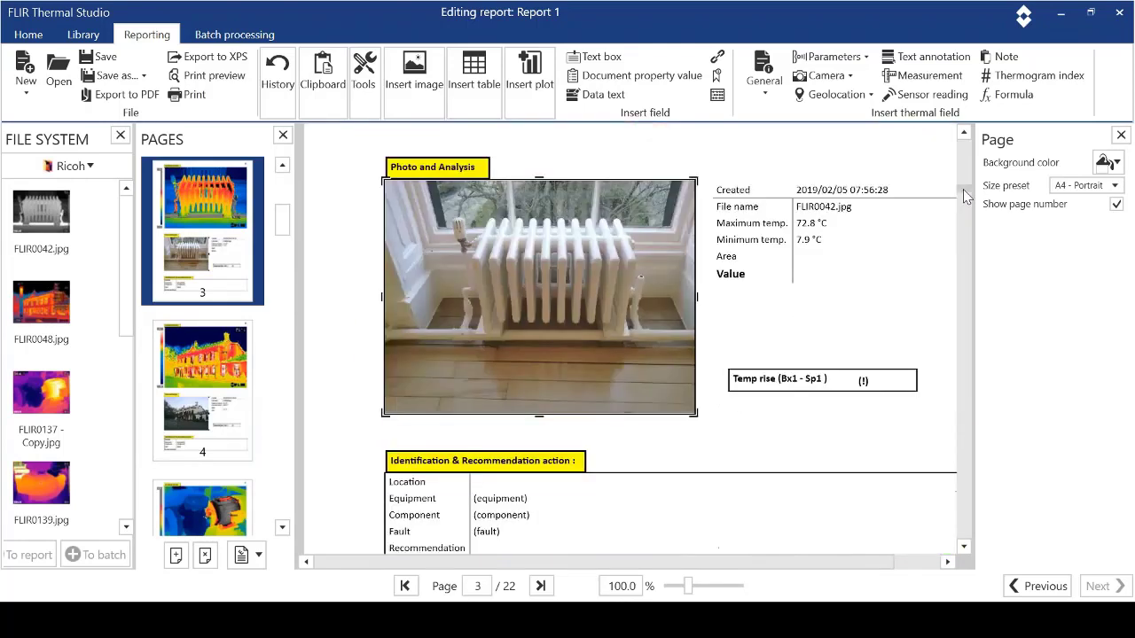
{"action": "scroll", "coordinate": [965, 191], "scroll_direction": "up", "scroll_amount": 12}
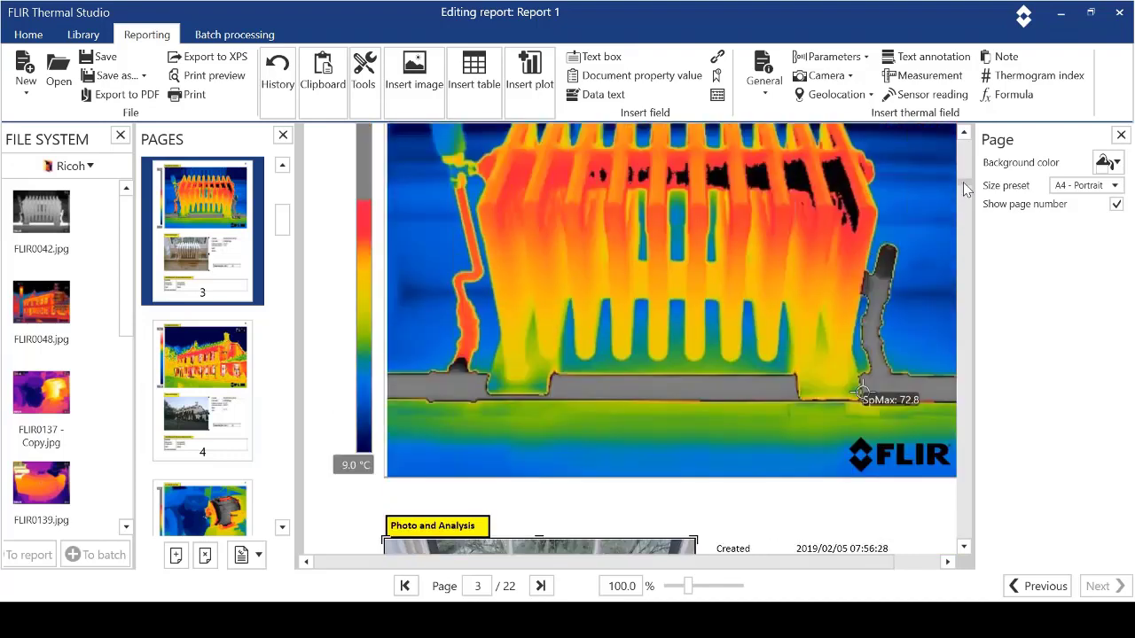